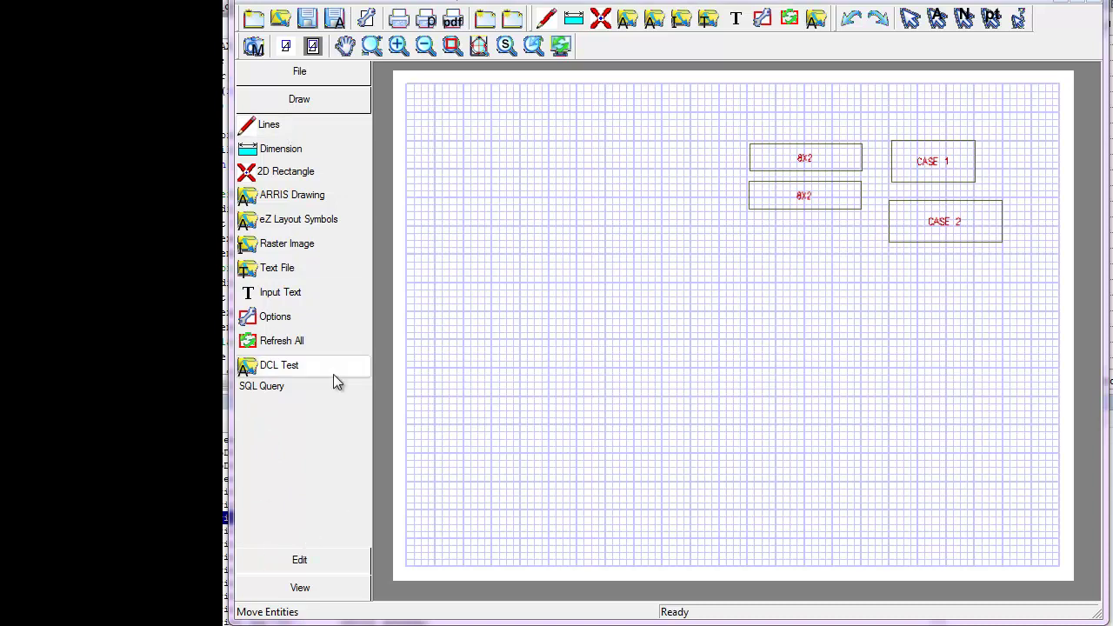
Set the drawing colour for new shapes to light cyan.
left_click(310, 76)
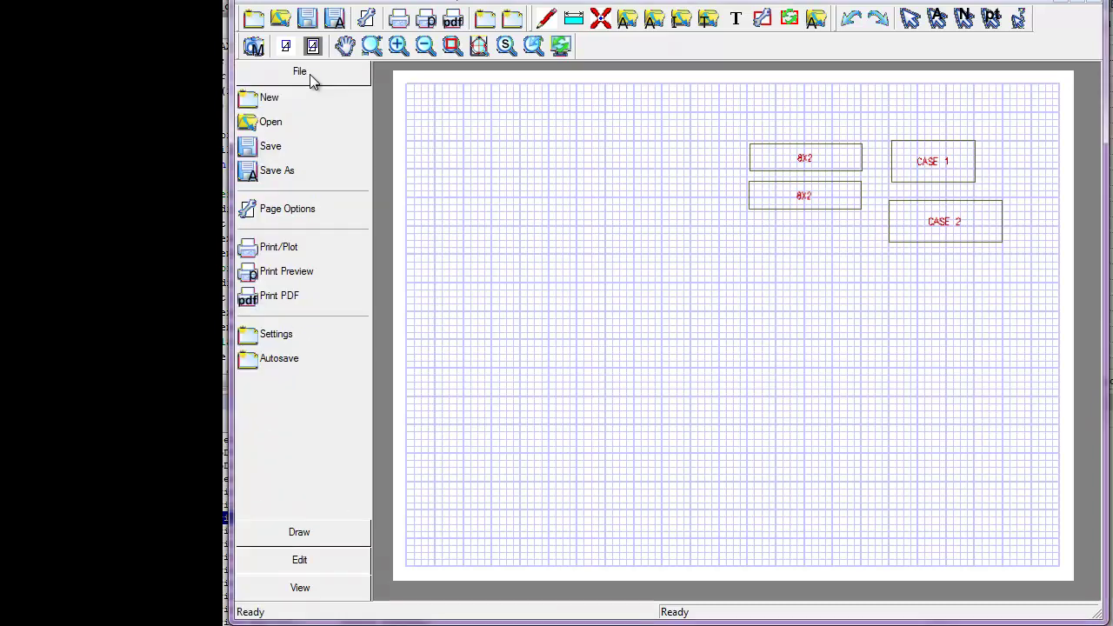
left_click(316, 533)
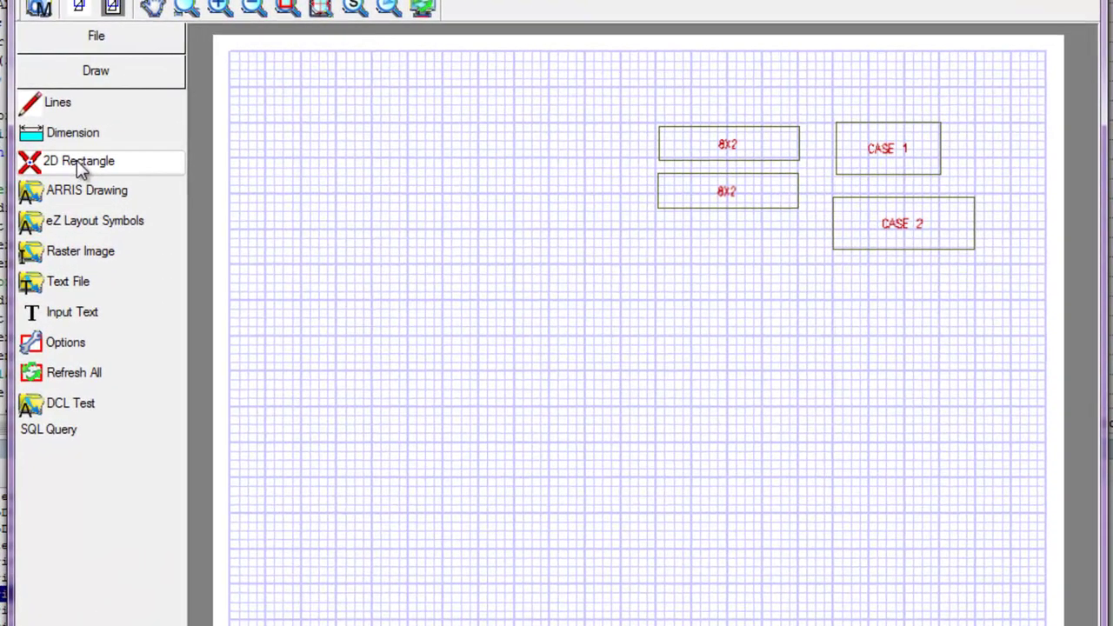
left_click(76, 102)
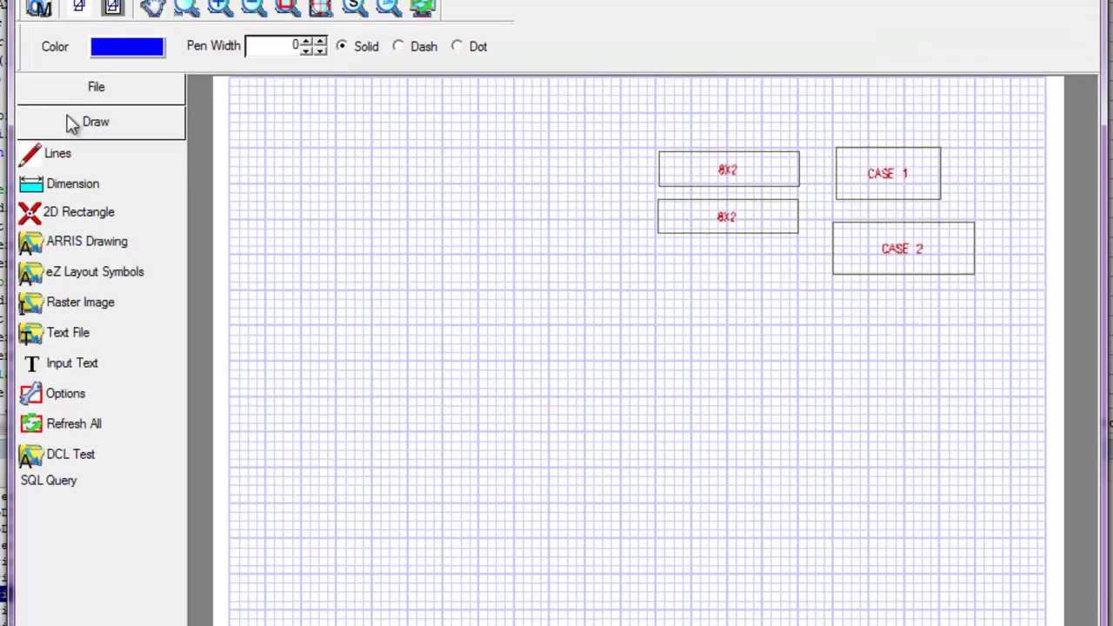
left_click(118, 48)
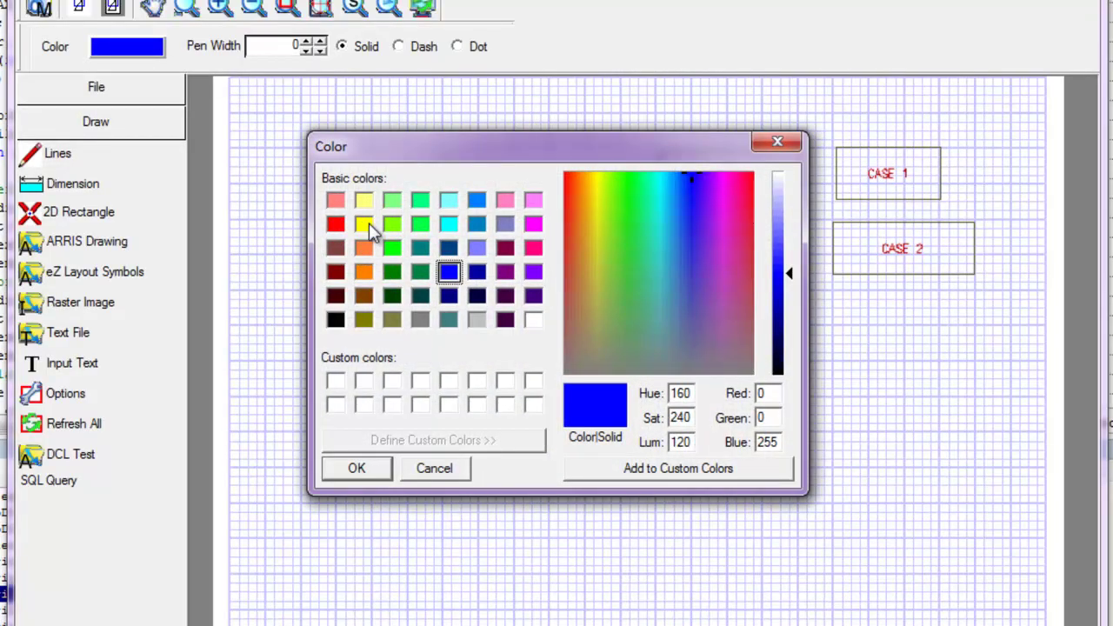
left_click(449, 200)
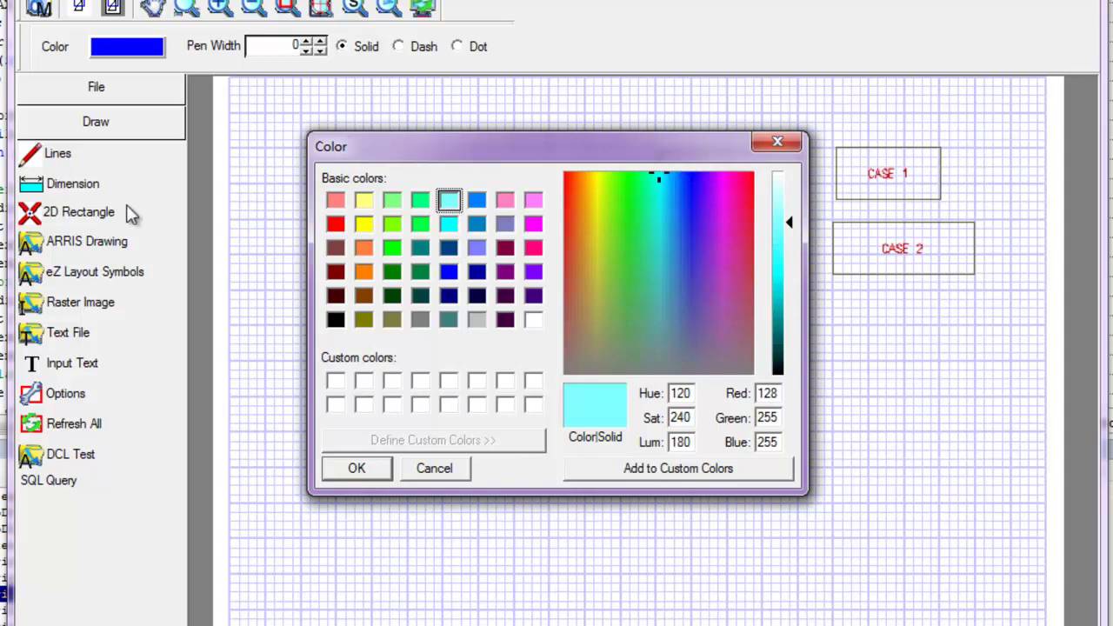
left_click(356, 467)
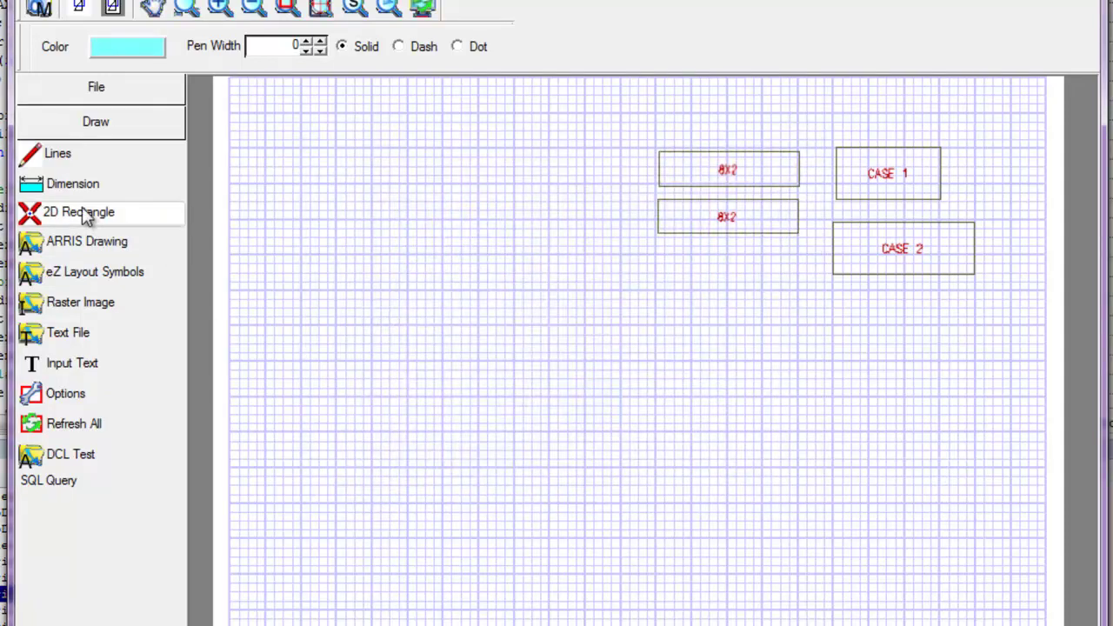
Draw a large filled rectangle in the lower-left area below the gondolas and cases.
left_click(94, 271)
left_click(330, 404)
left_click(626, 564)
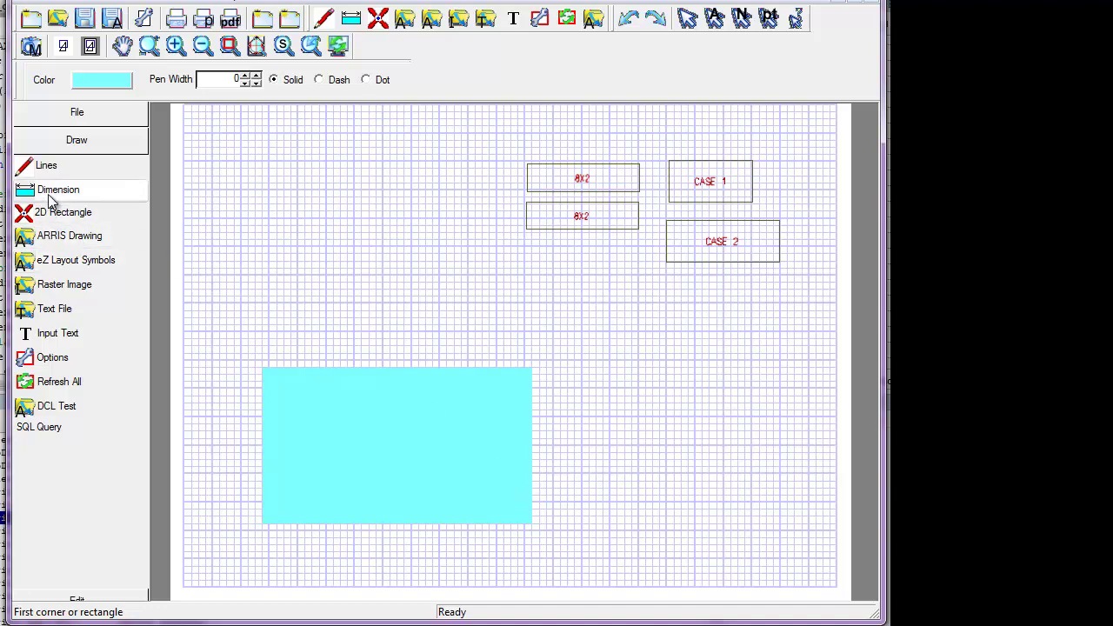
Switch to the Lines tool with dark purple as the line colour.
left_click(46, 166)
left_click(102, 80)
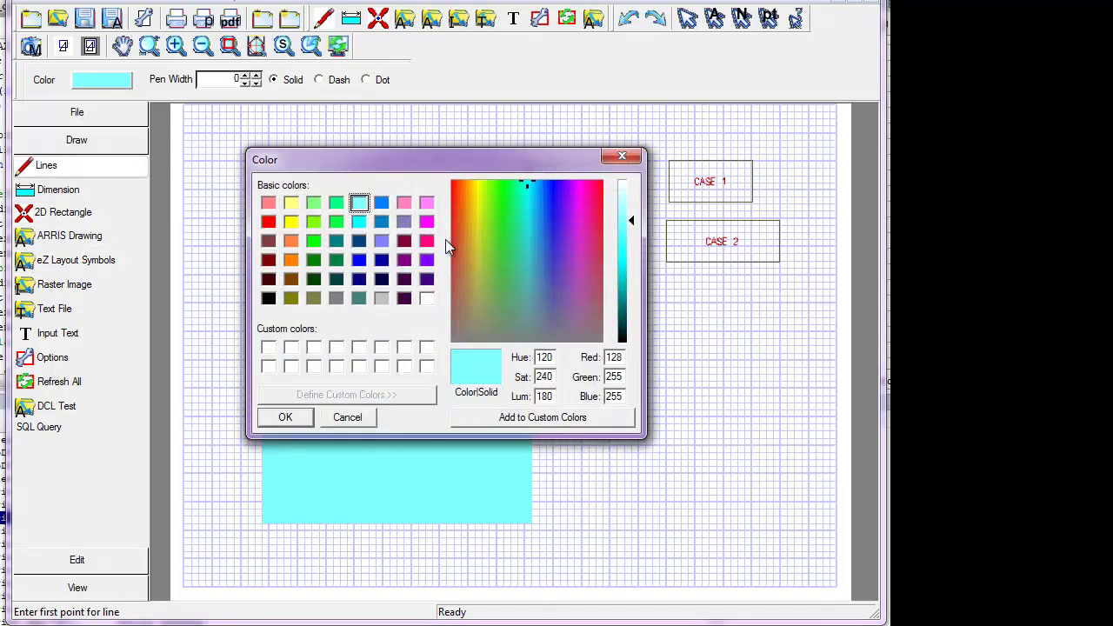
left_click(405, 298)
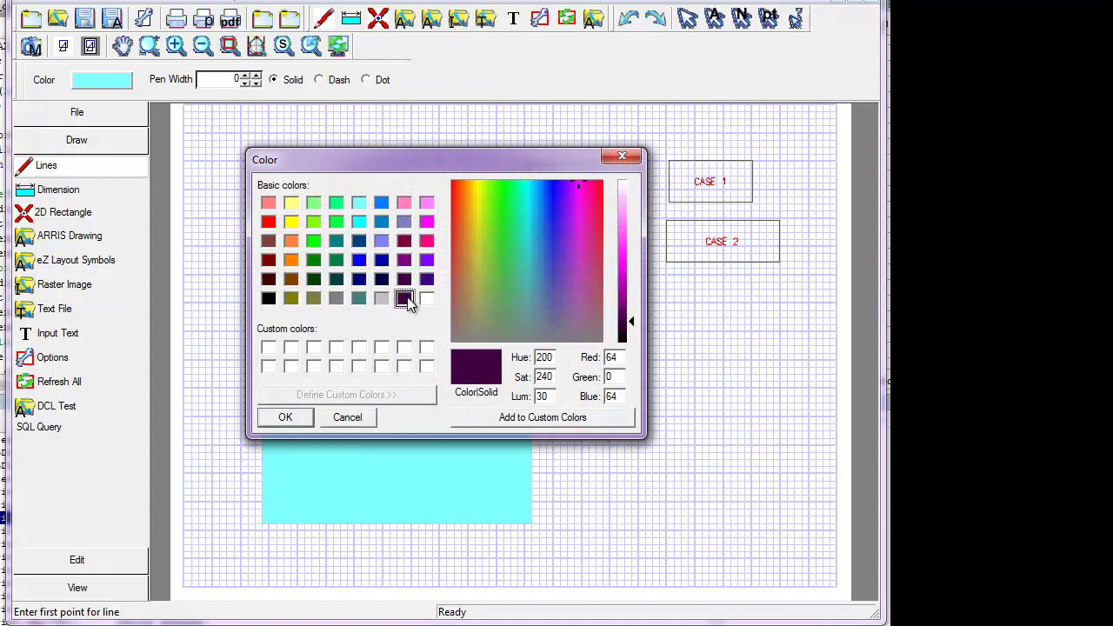
left_click(285, 418)
Draw a polyline across the cyan rectangle, stepping down and back past its right edge.
left_click(243, 432)
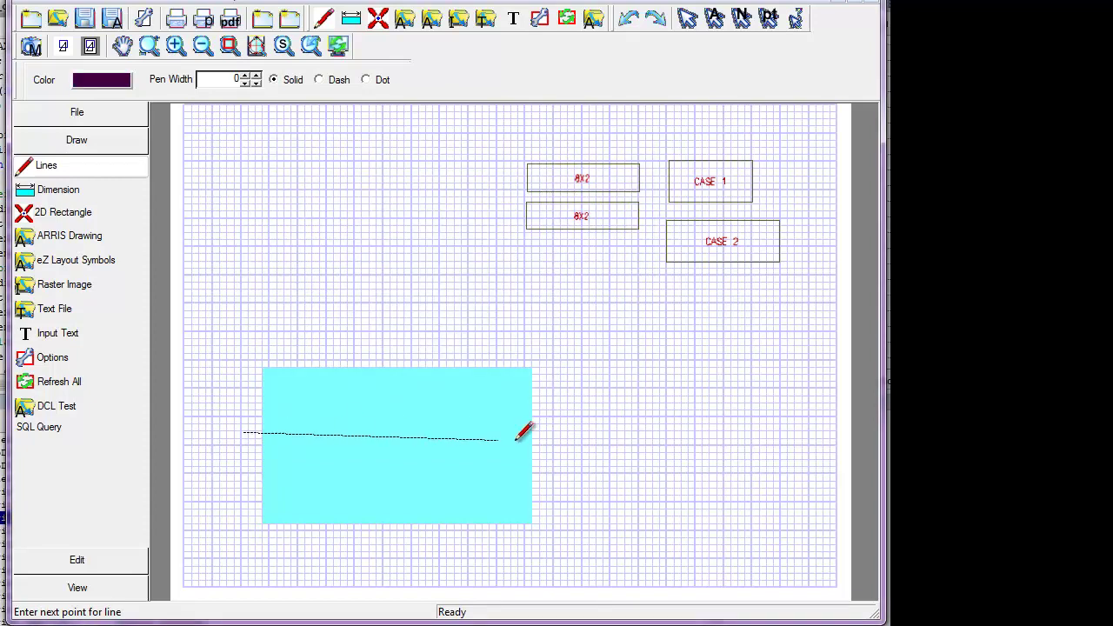
left_click(604, 430)
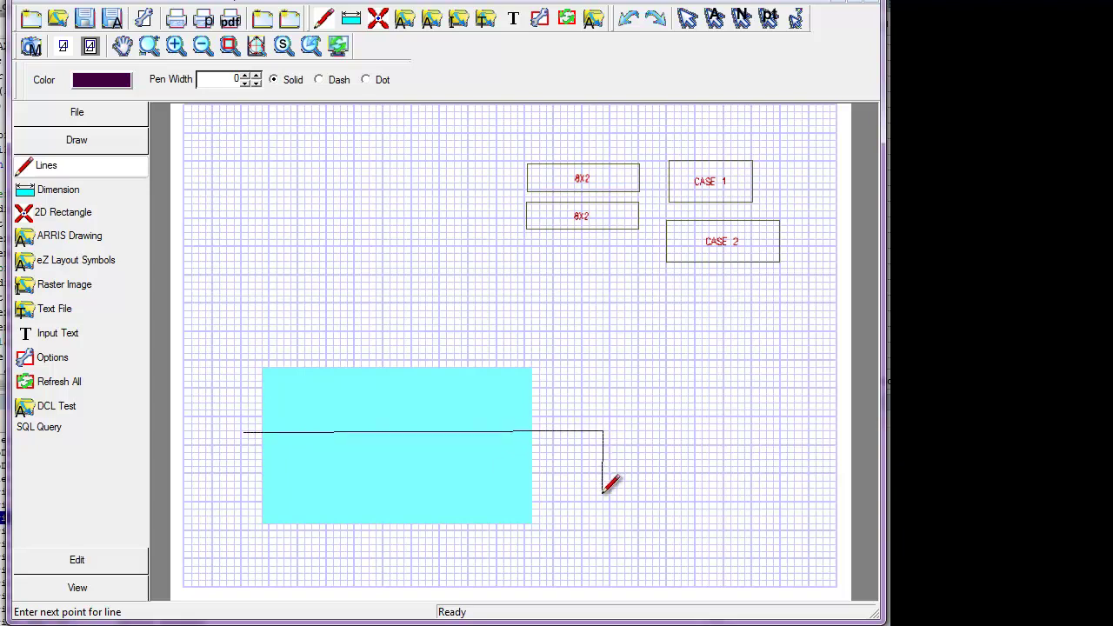
left_click(602, 492)
left_click(534, 494)
left_click(540, 544)
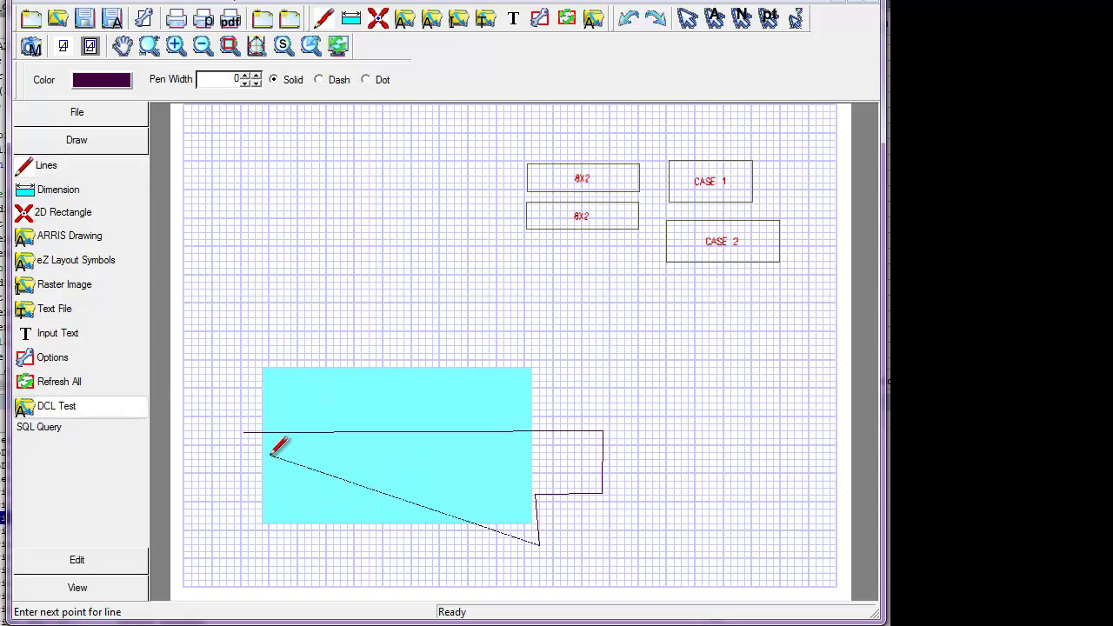
Open the eZ Layout Symbols library and move its window up and left.
left_click(106, 264)
left_click_drag(613, 347, 326, 167)
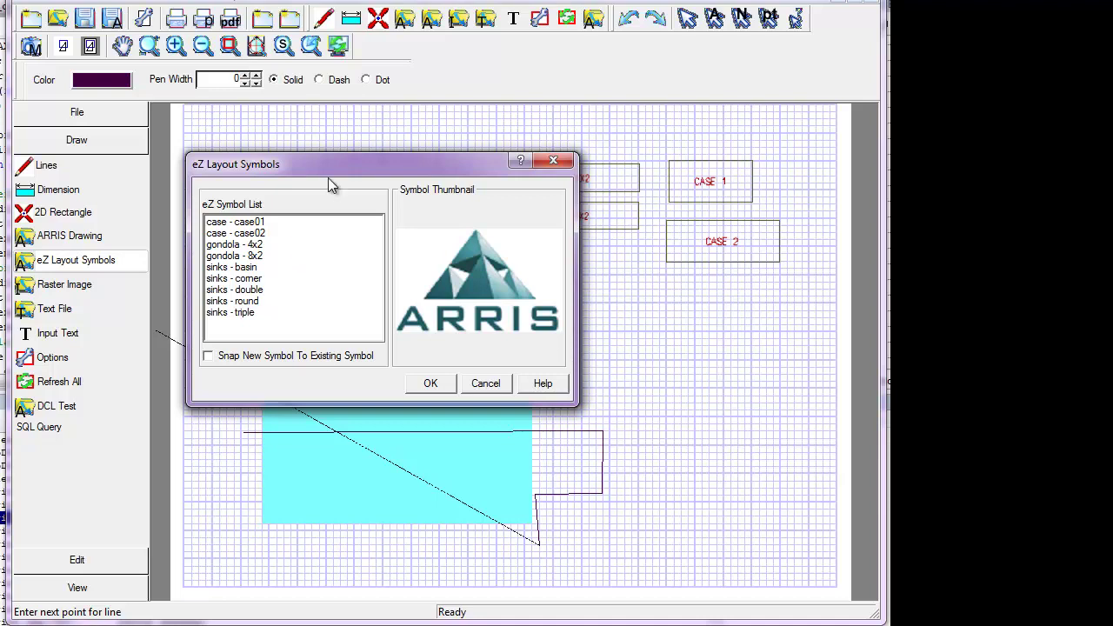
Preview the case and gondola symbols and select 'gondola - 8x2'.
left_click_drag(328, 169, 525, 285)
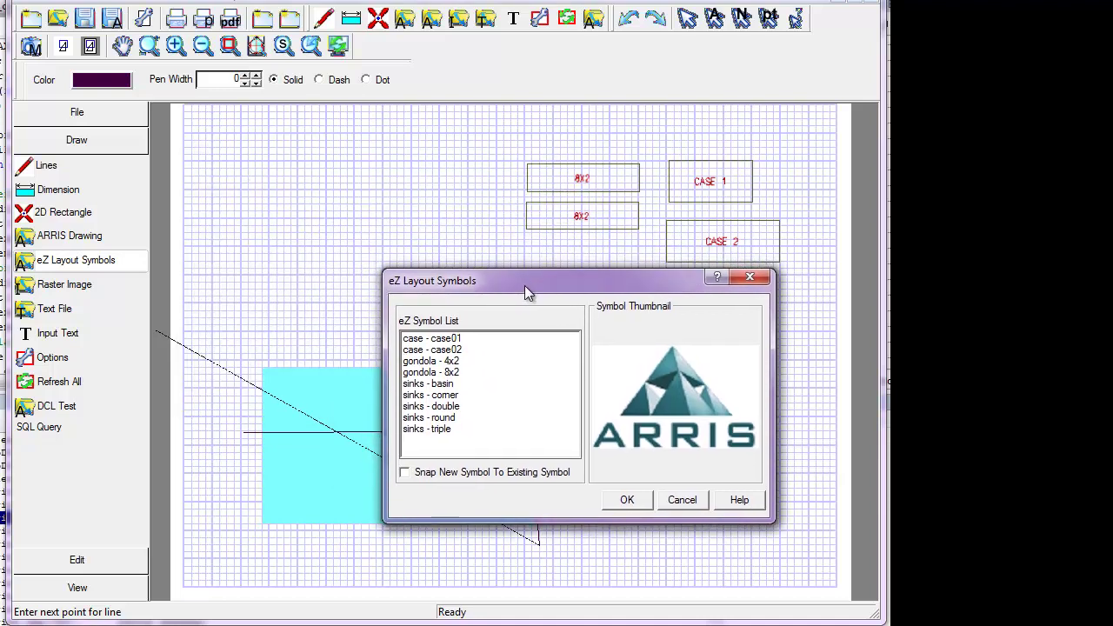
left_click(441, 361)
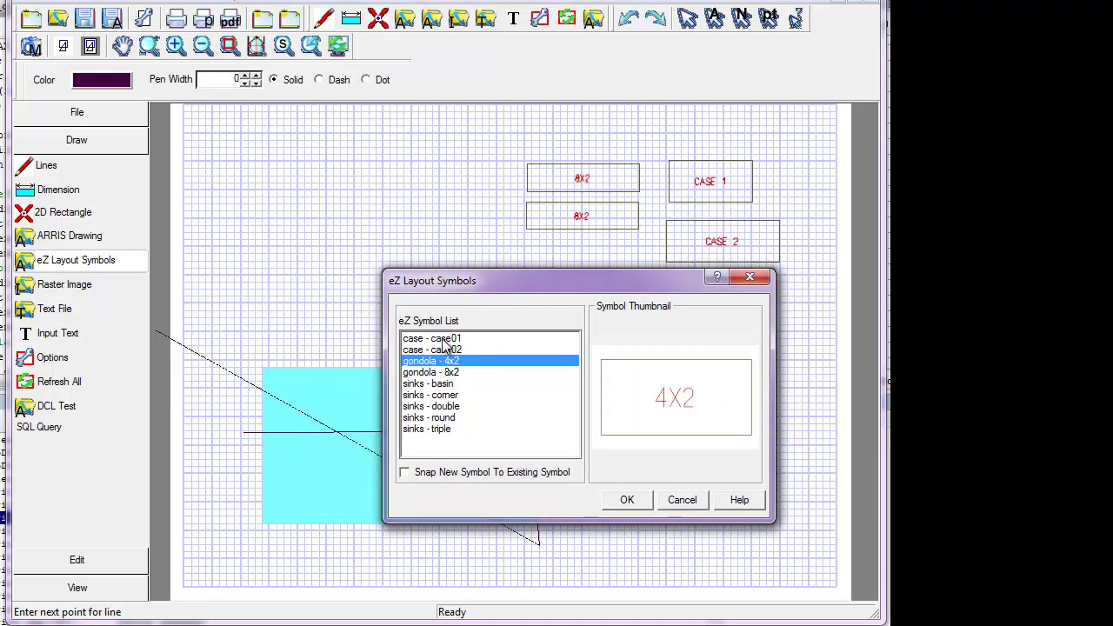
left_click(442, 339)
left_click_drag(546, 282, 558, 290)
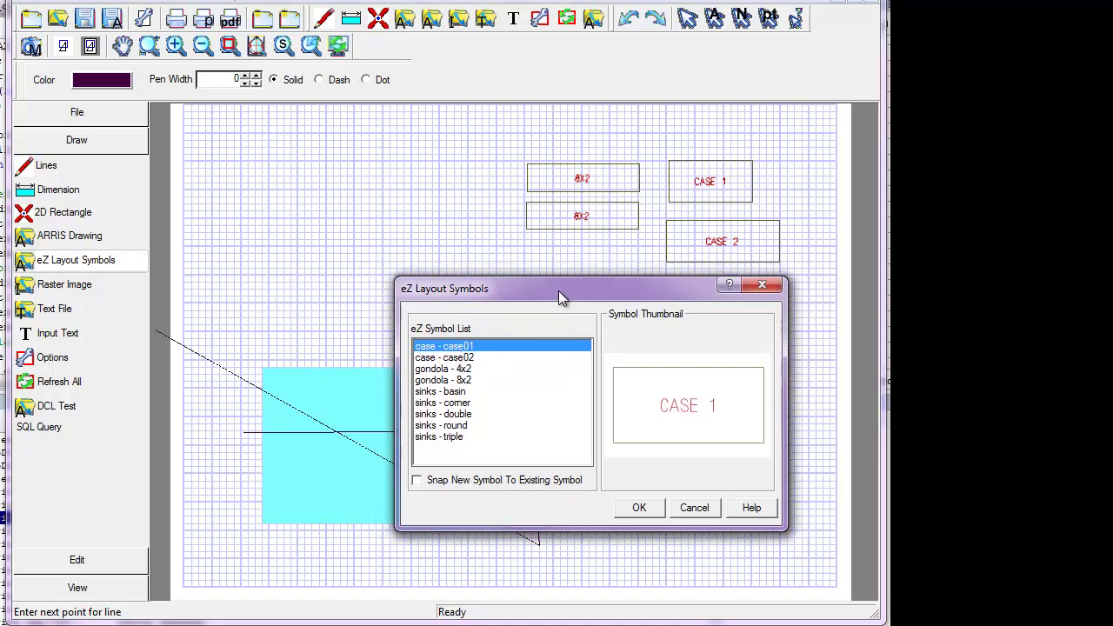
left_click(470, 358)
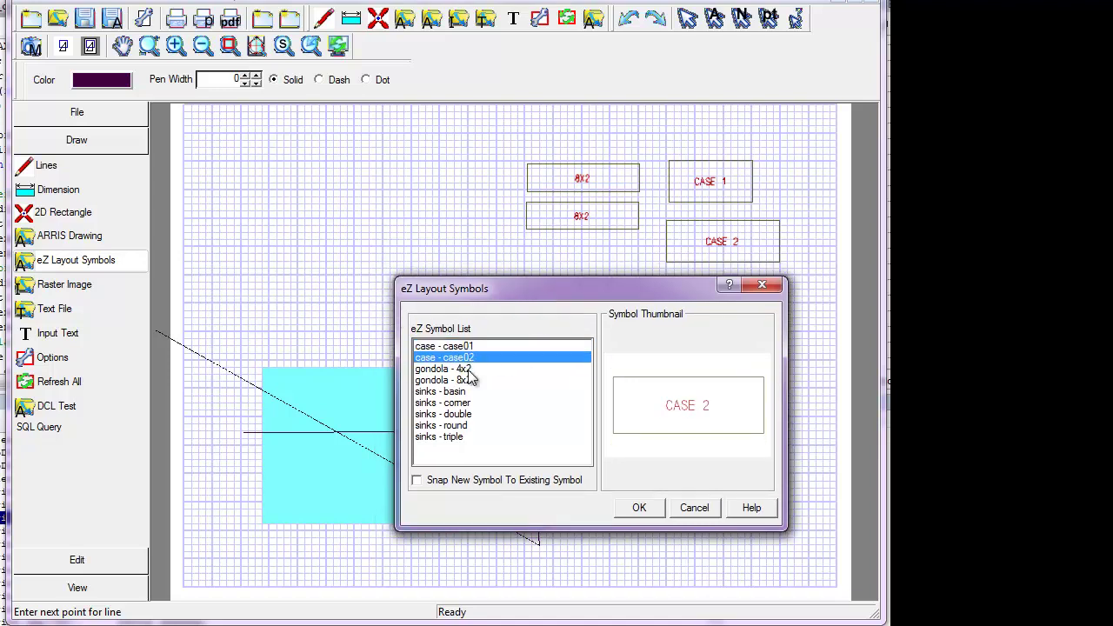
left_click(469, 369)
left_click(468, 381)
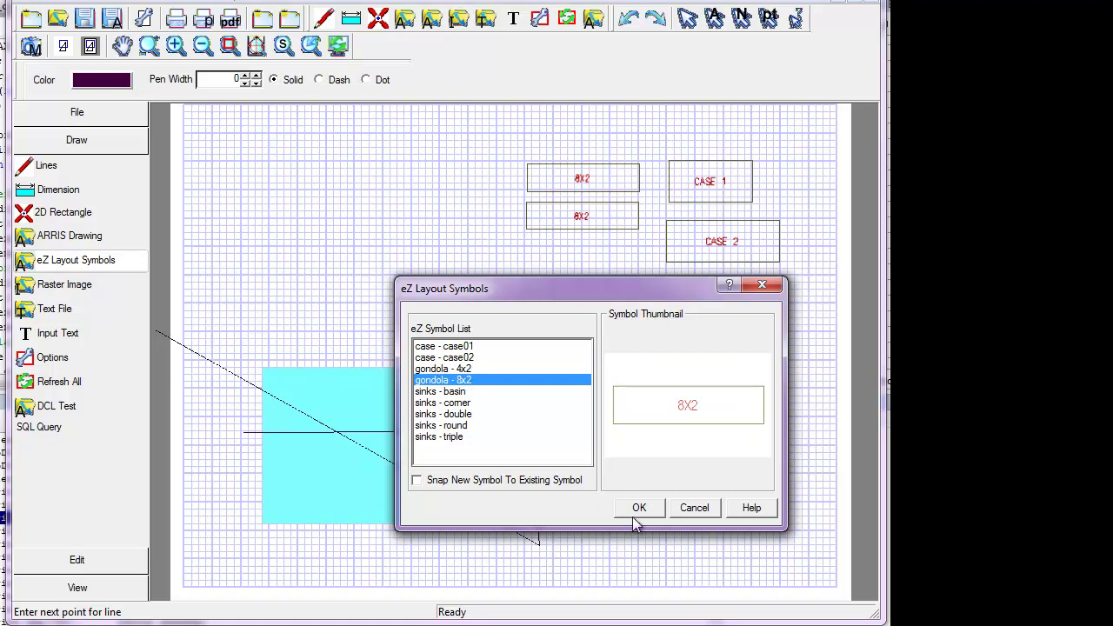
Insert the 8X2 gondola and drag it left of the top 8X2 gondola.
left_click_drag(597, 303, 656, 352)
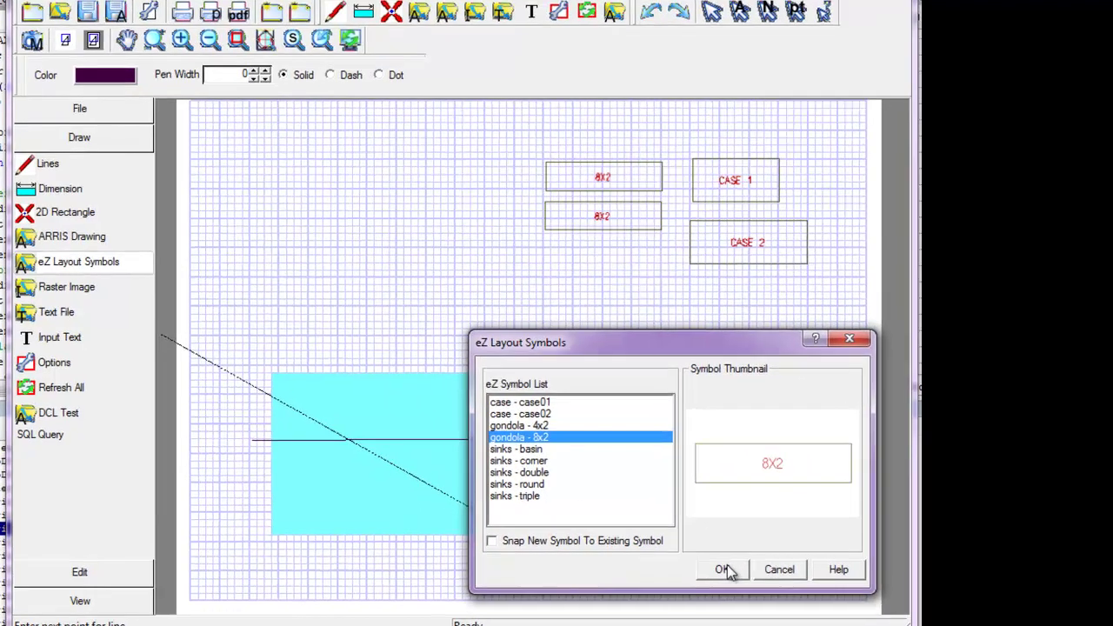
left_click(698, 556)
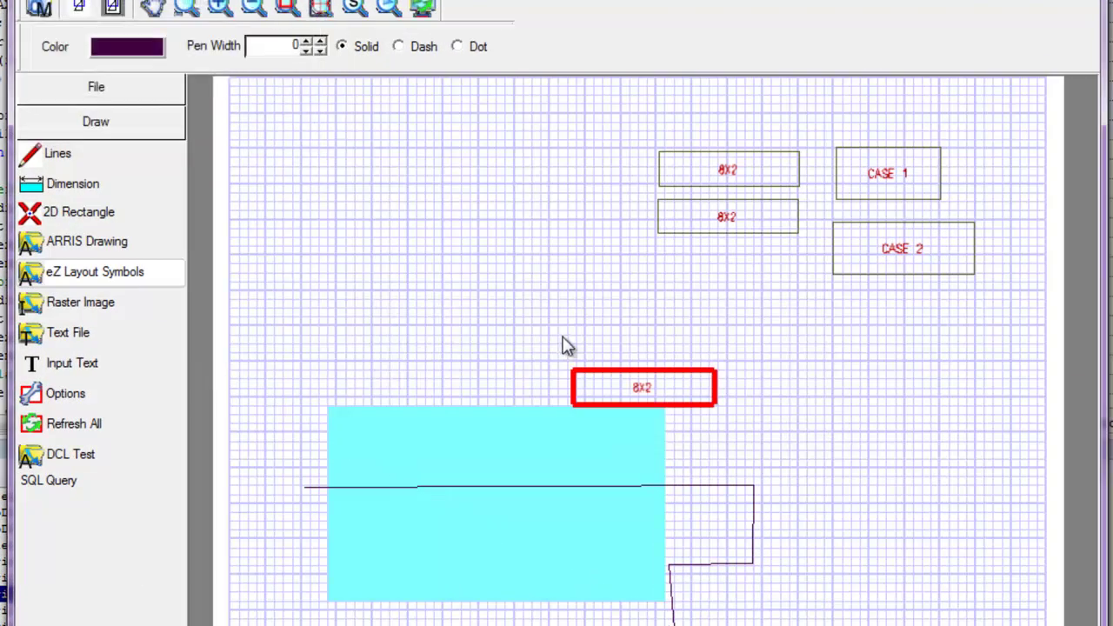
left_click_drag(603, 377, 534, 159)
left_click(98, 280)
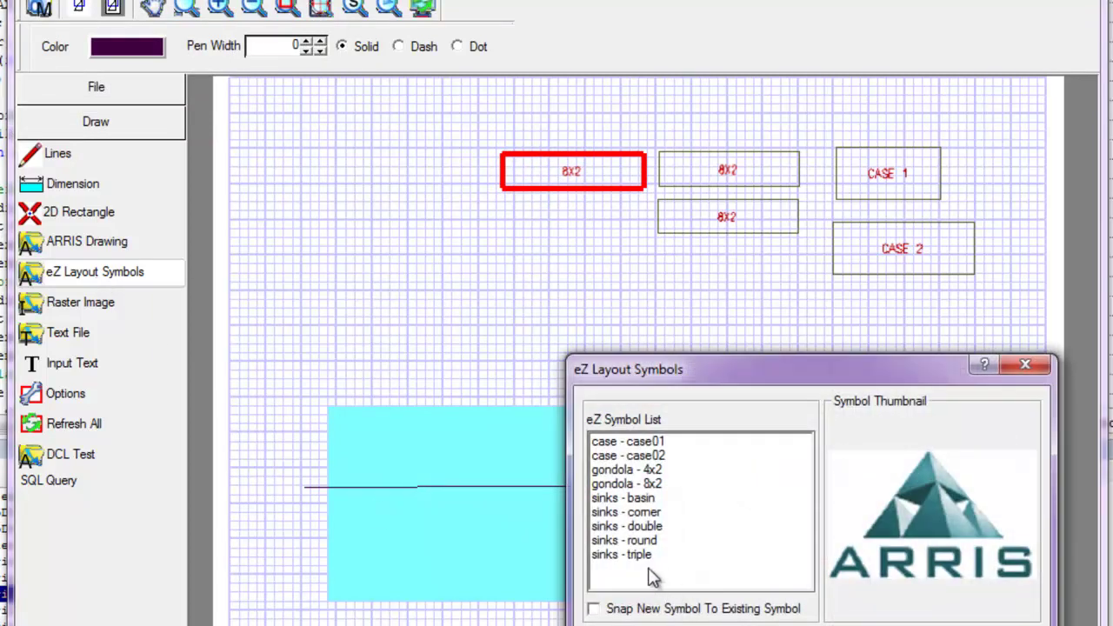
Place a 'sinks - triple' symbol just below the new 8X2 gondola.
left_click(639, 554)
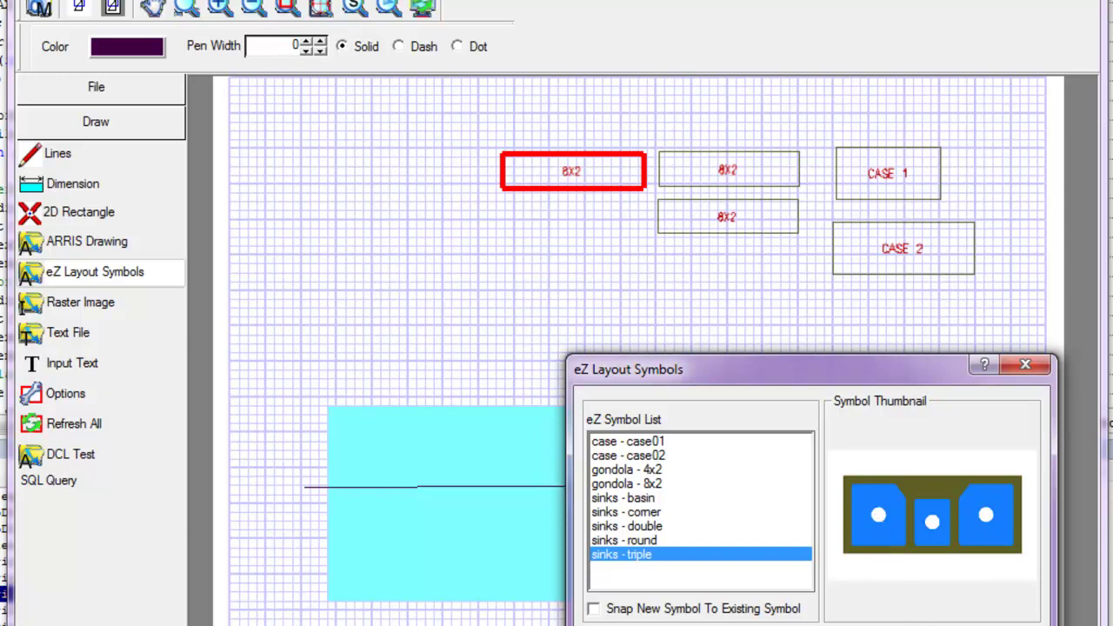
key("Return")
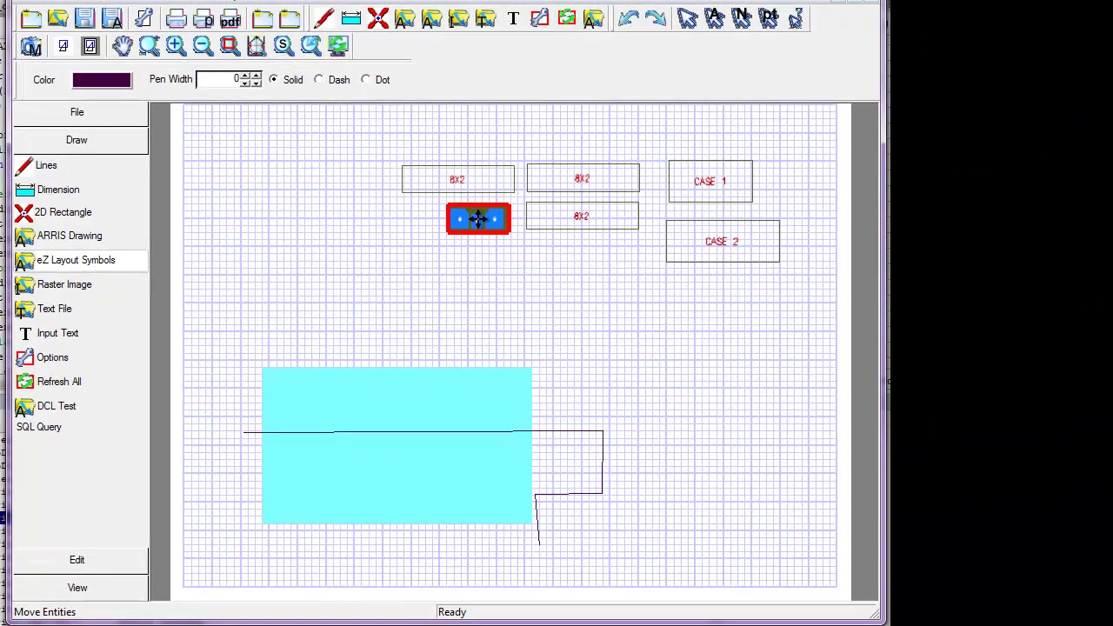
left_click(584, 218)
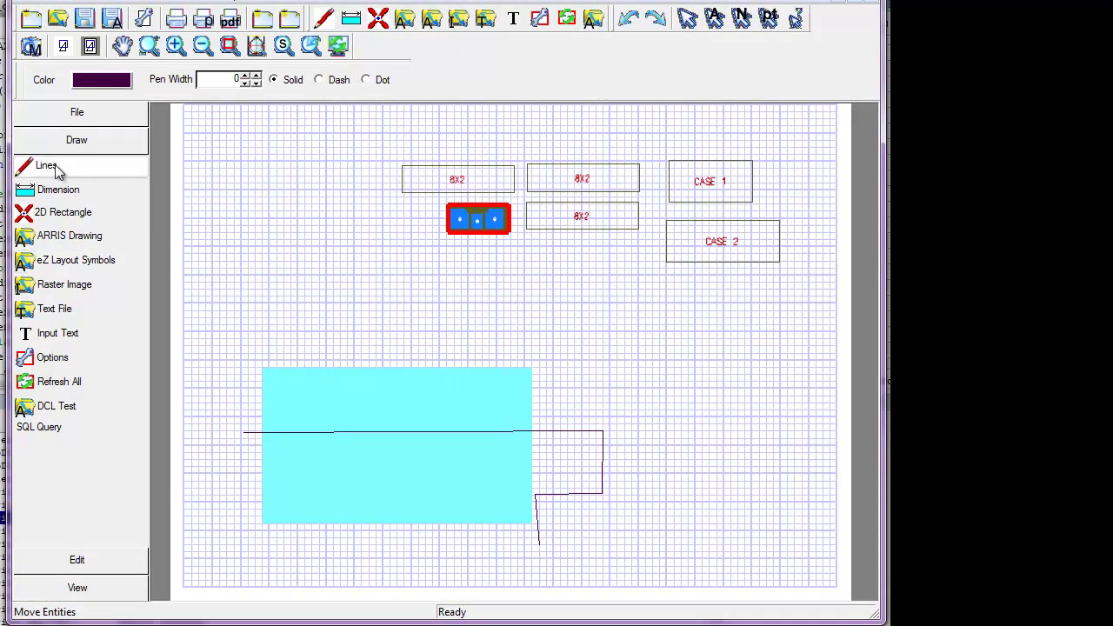
Move the left 8X2 gondola to the top-left and the triple sink beneath it.
left_click(78, 561)
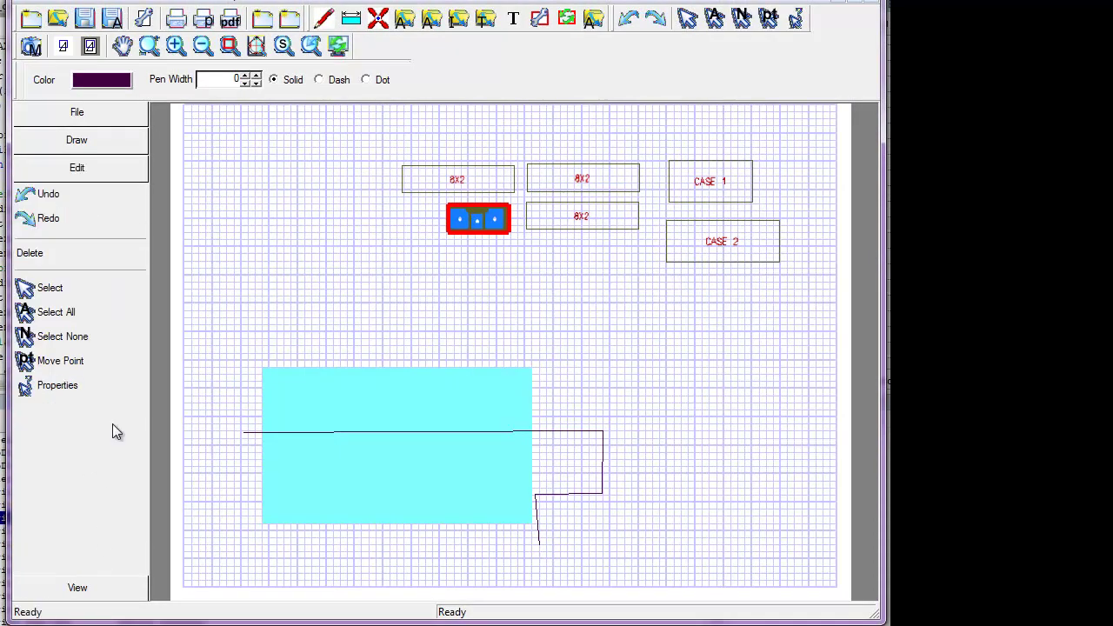
left_click(50, 288)
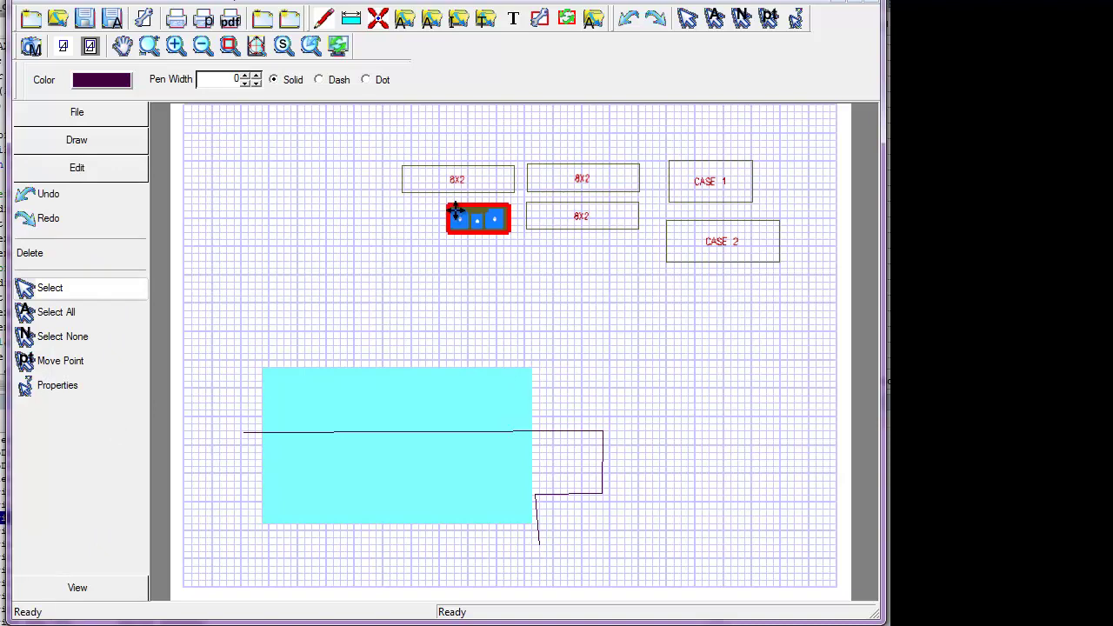
left_click(425, 190)
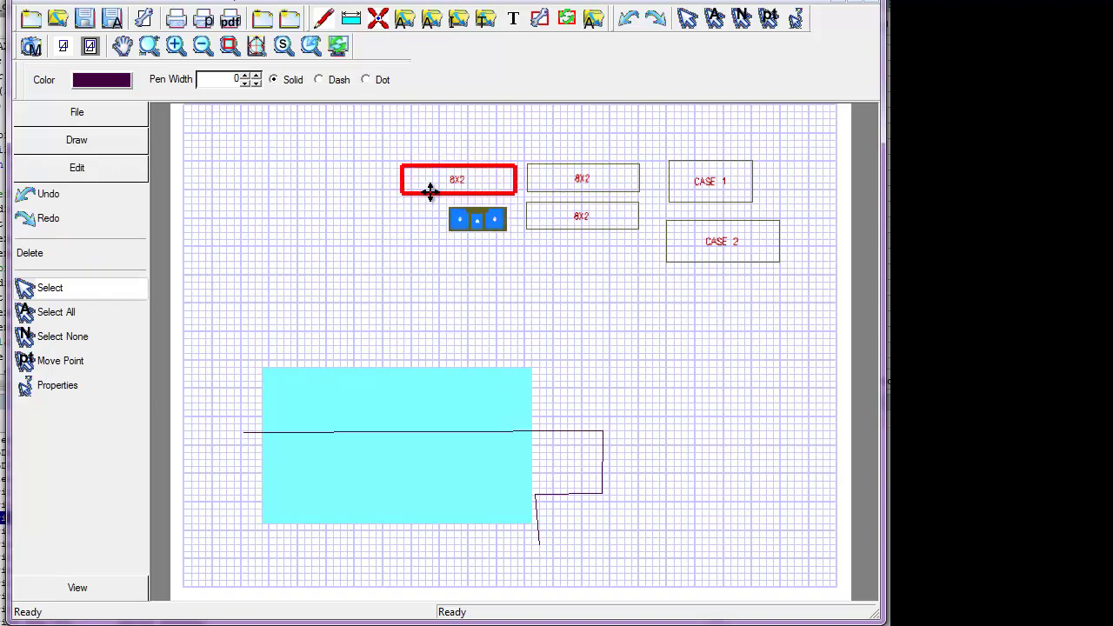
left_click_drag(437, 193, 245, 161)
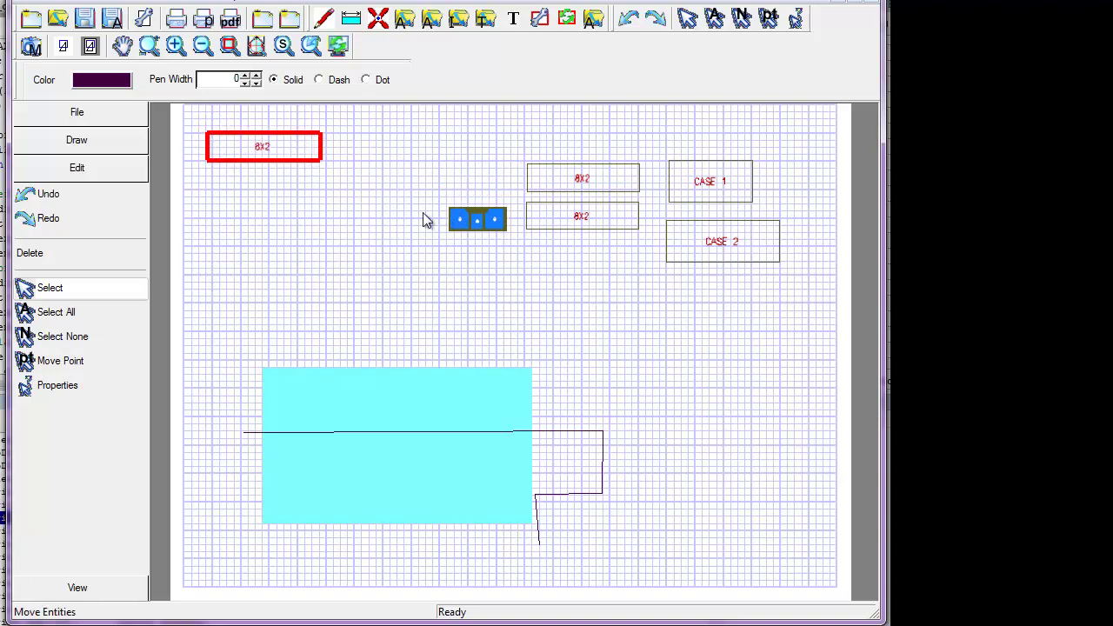
left_click_drag(462, 224, 281, 182)
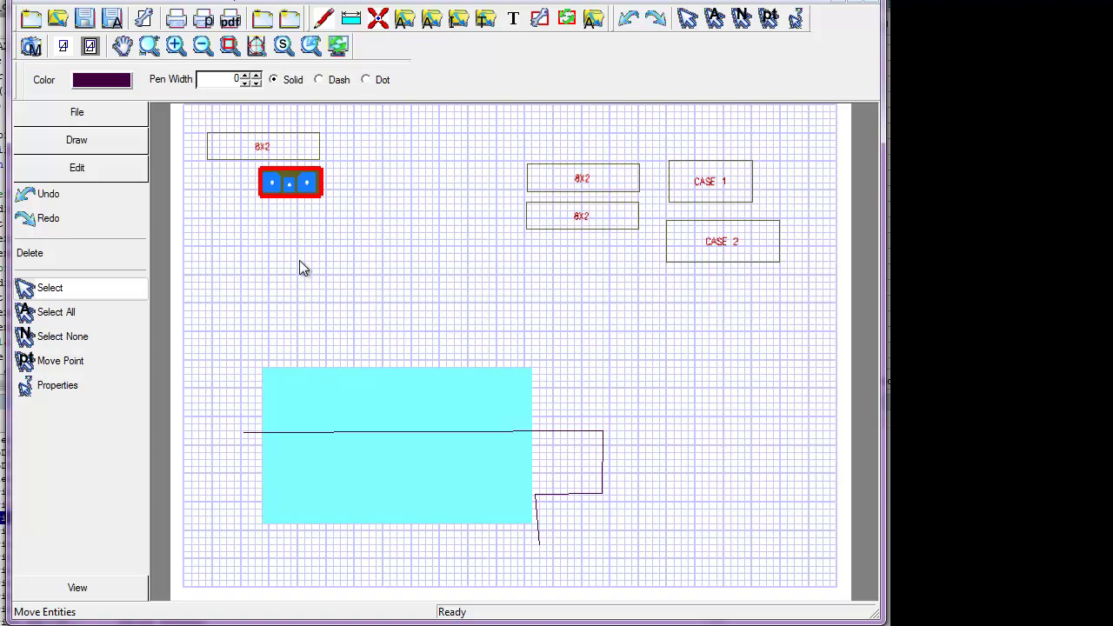
Execute the sink's '1 item' SRI query to show the Trieste Kitchen Sink in Cast Iron.
right_click(311, 197)
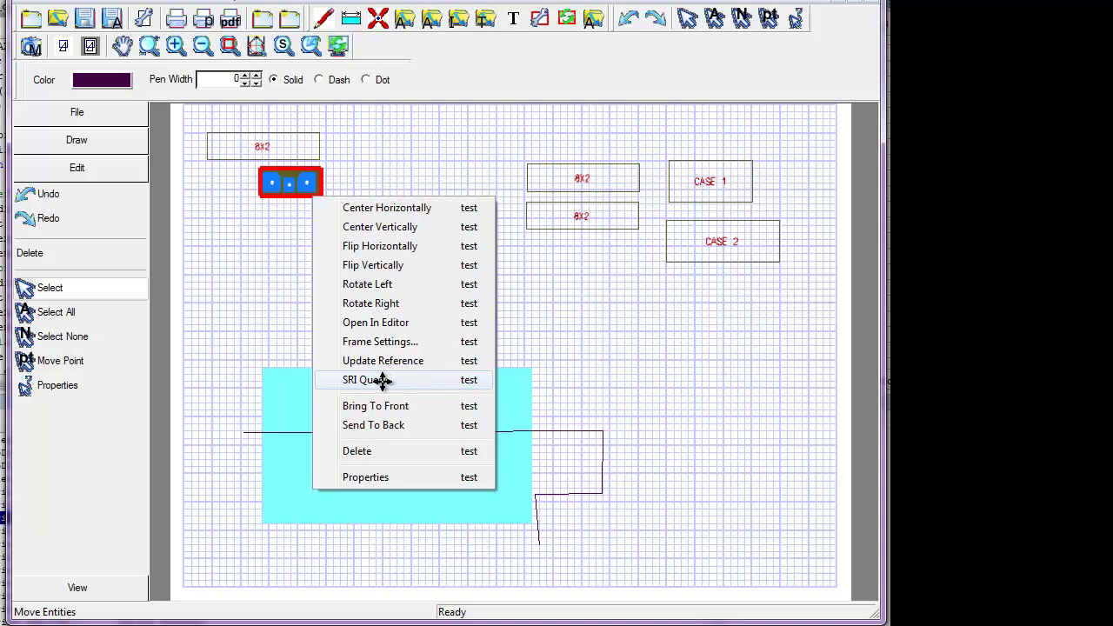
left_click(393, 381)
left_click_drag(536, 107, 505, 134)
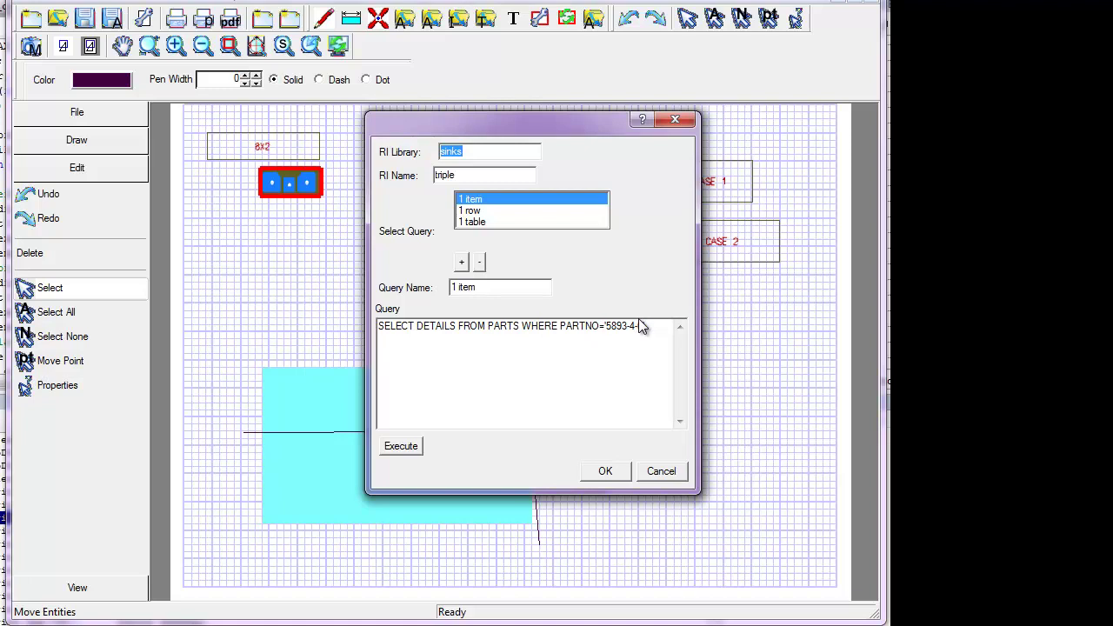
left_click(402, 447)
left_click_drag(488, 173, 423, 48)
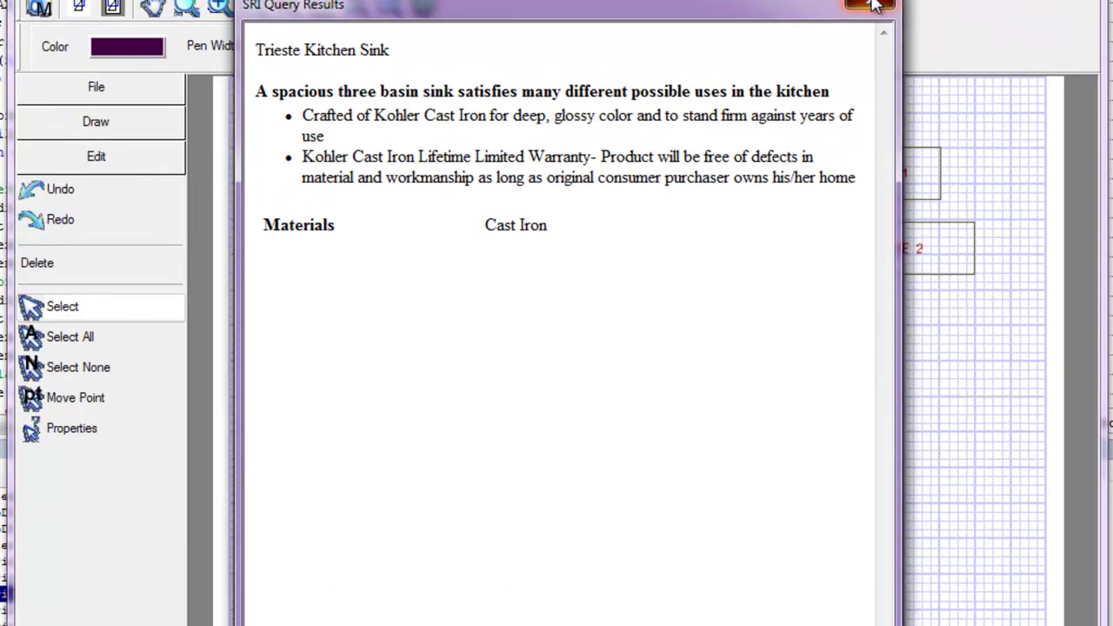
Close the item results and rerun the sink's '1 item' SRI query.
left_click(686, 43)
left_click(599, 213)
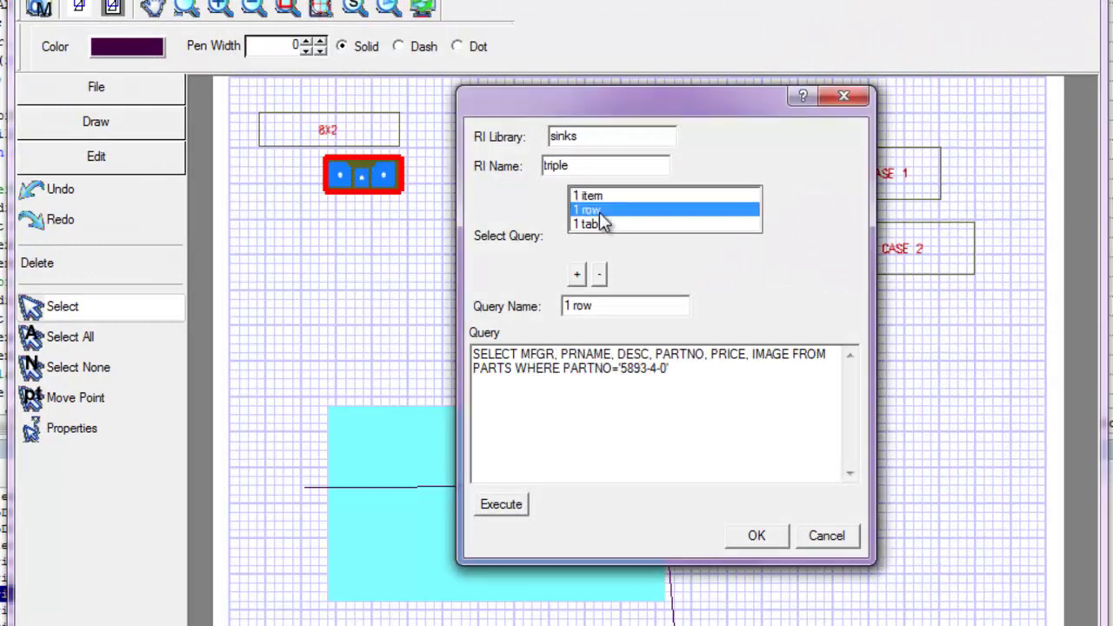
left_click(756, 535)
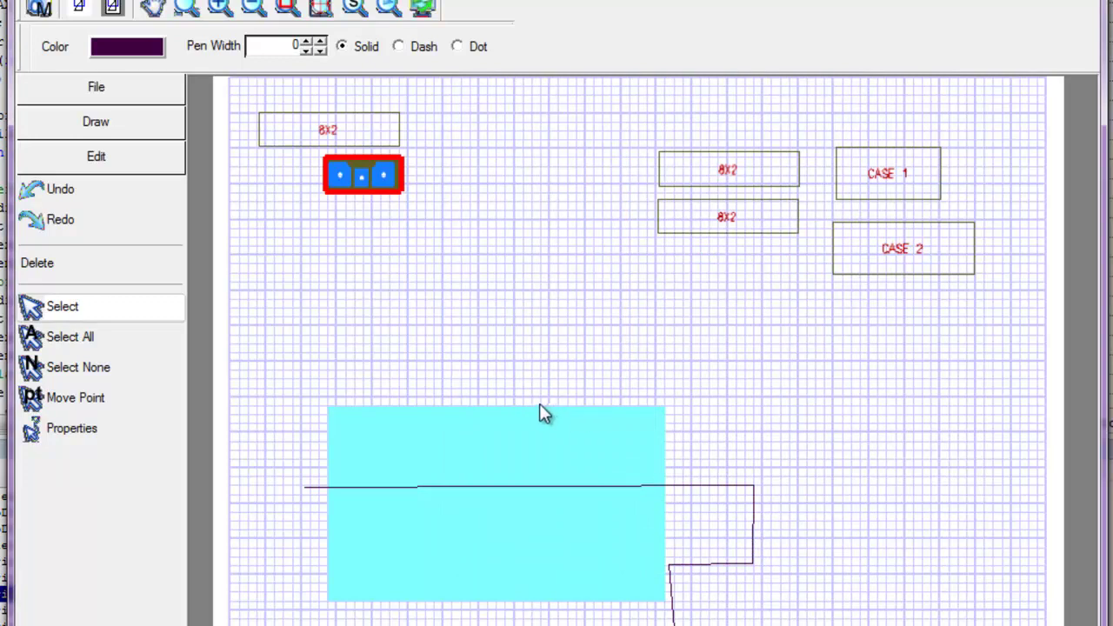
right_click(355, 170)
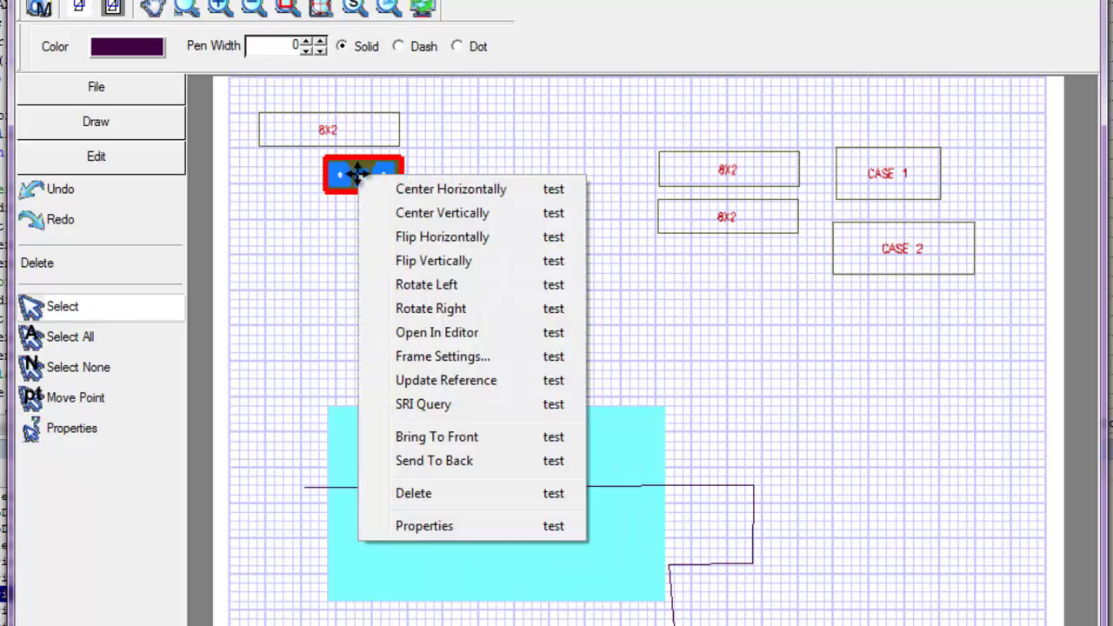
left_click(423, 405)
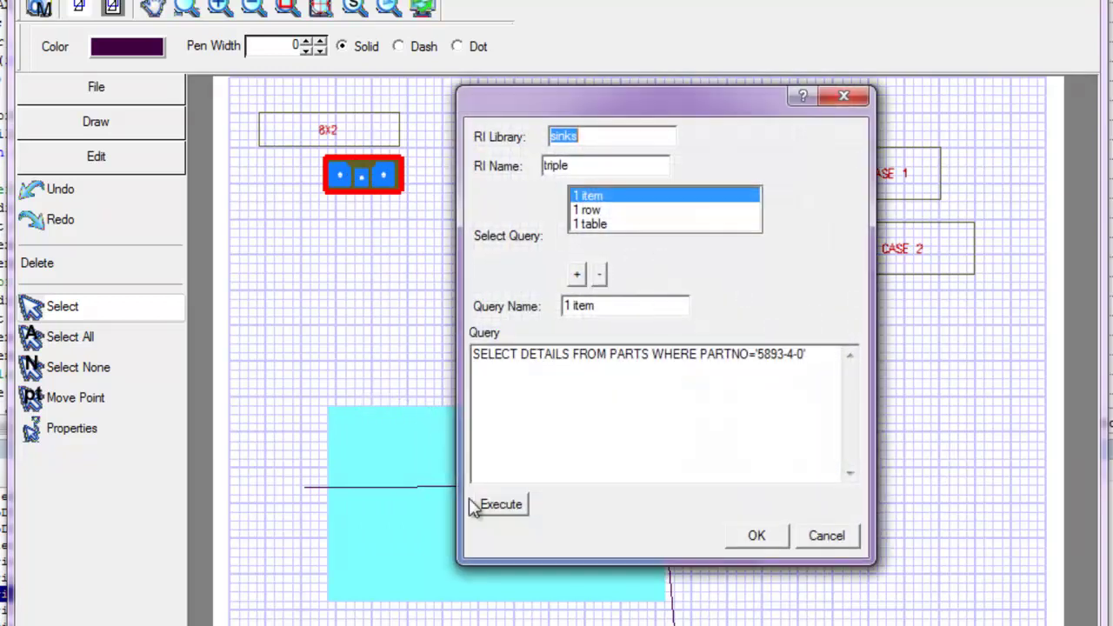
left_click(504, 511)
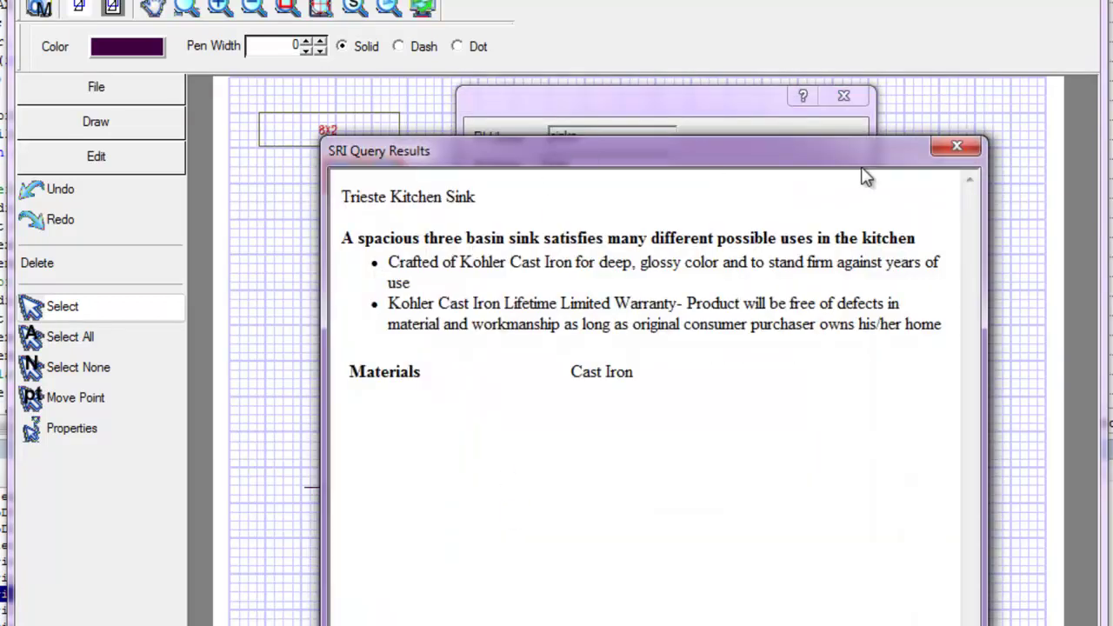
left_click(956, 147)
Run the '1 row' query showing manufacturer, name, description, part number, price and image.
right_click(397, 177)
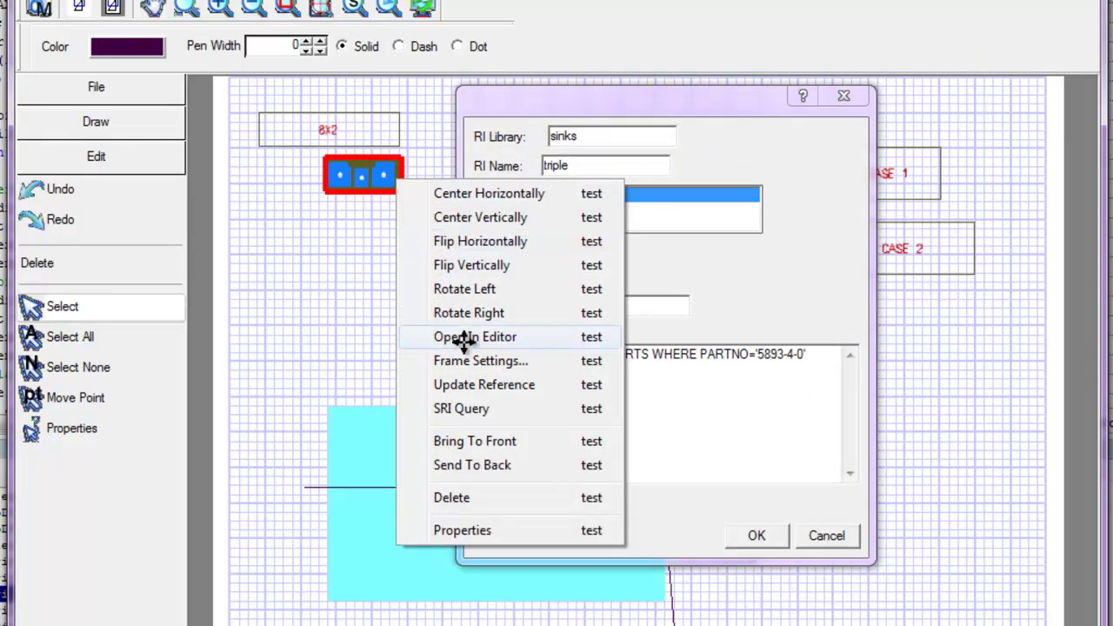
left_click(783, 327)
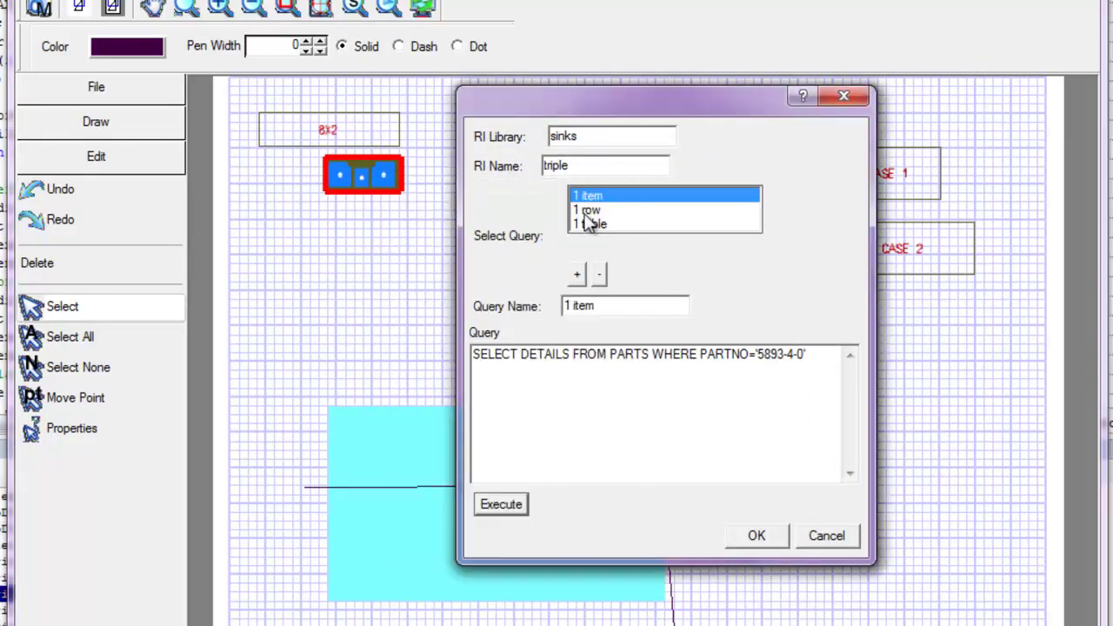
left_click(587, 209)
left_click(503, 505)
left_click_drag(479, 164, 461, 103)
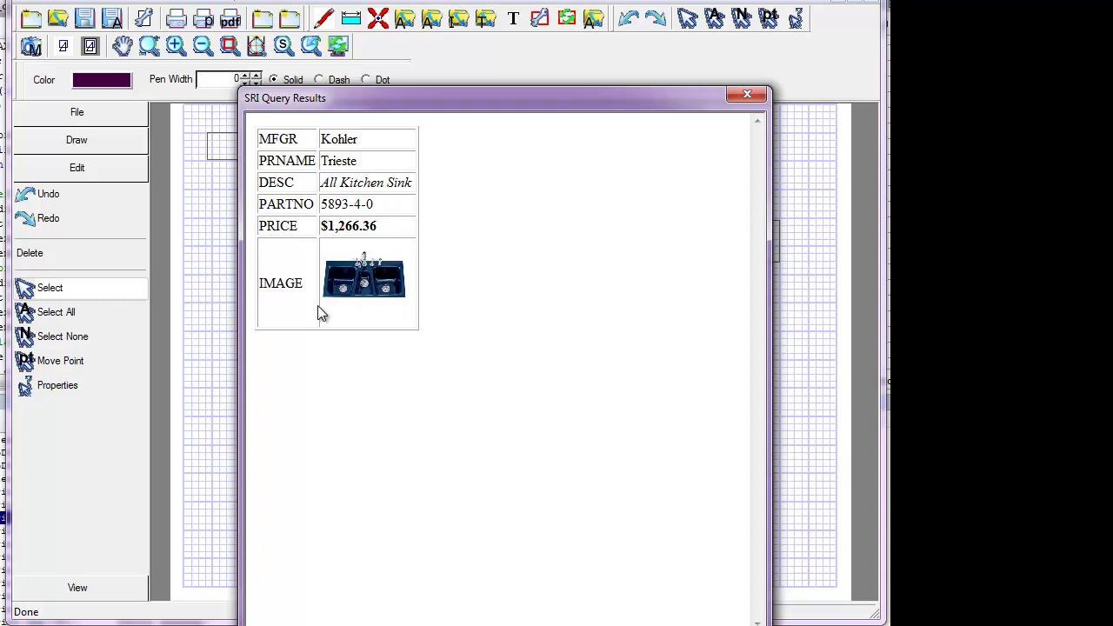
left_click(747, 94)
Execute the '1 table' query listing all five sinks, then close the results and query dialog.
left_click(474, 222)
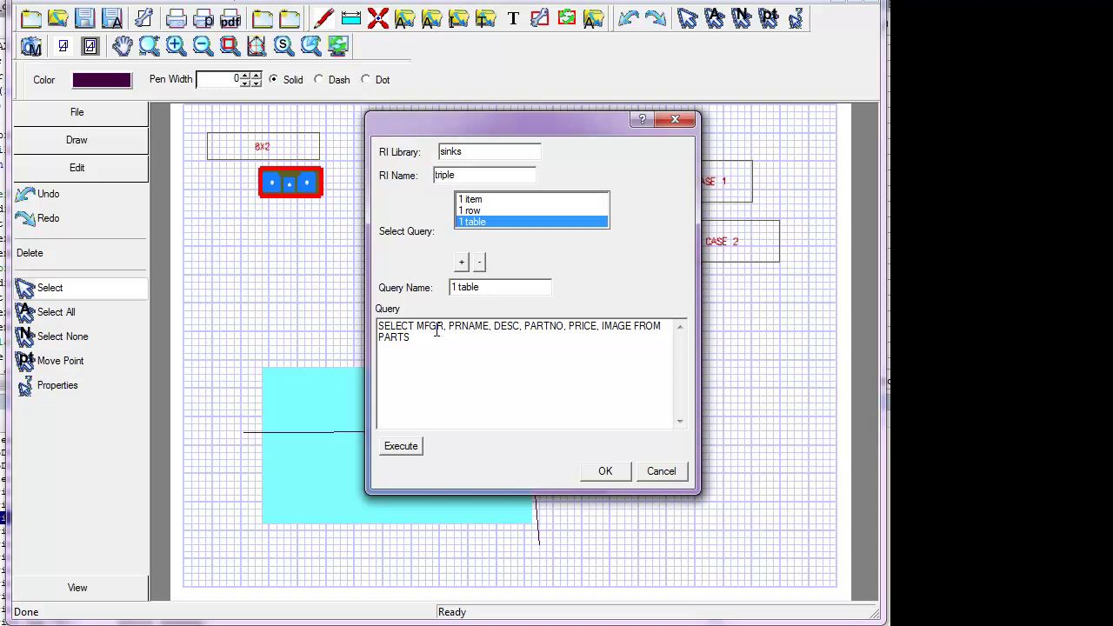
left_click(396, 445)
left_click_drag(489, 166, 419, 40)
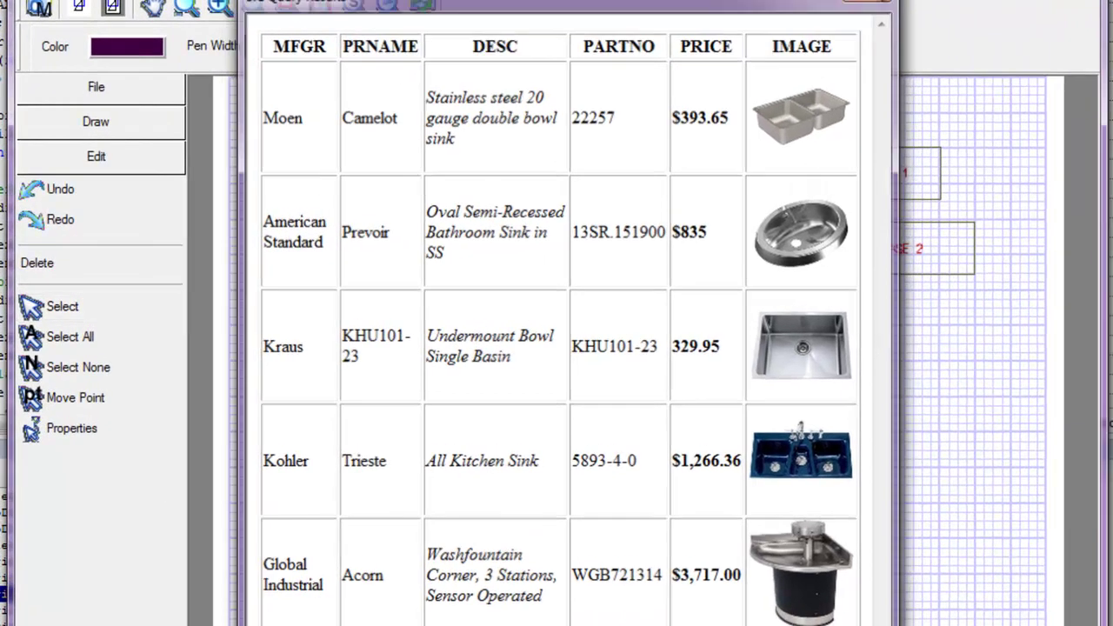
left_click(697, 33)
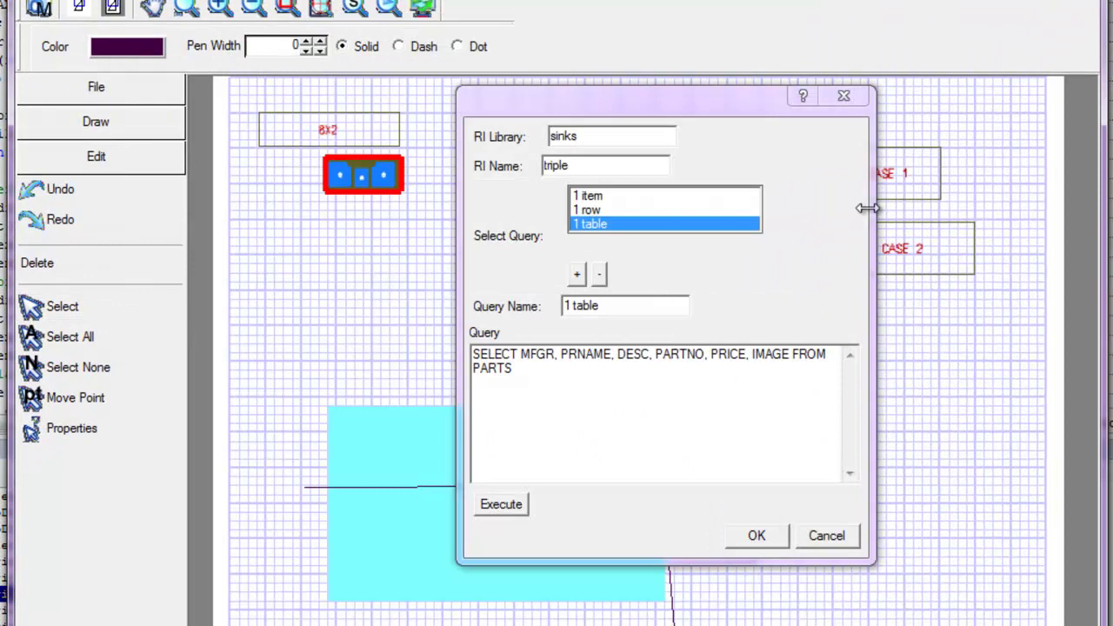
left_click(843, 97)
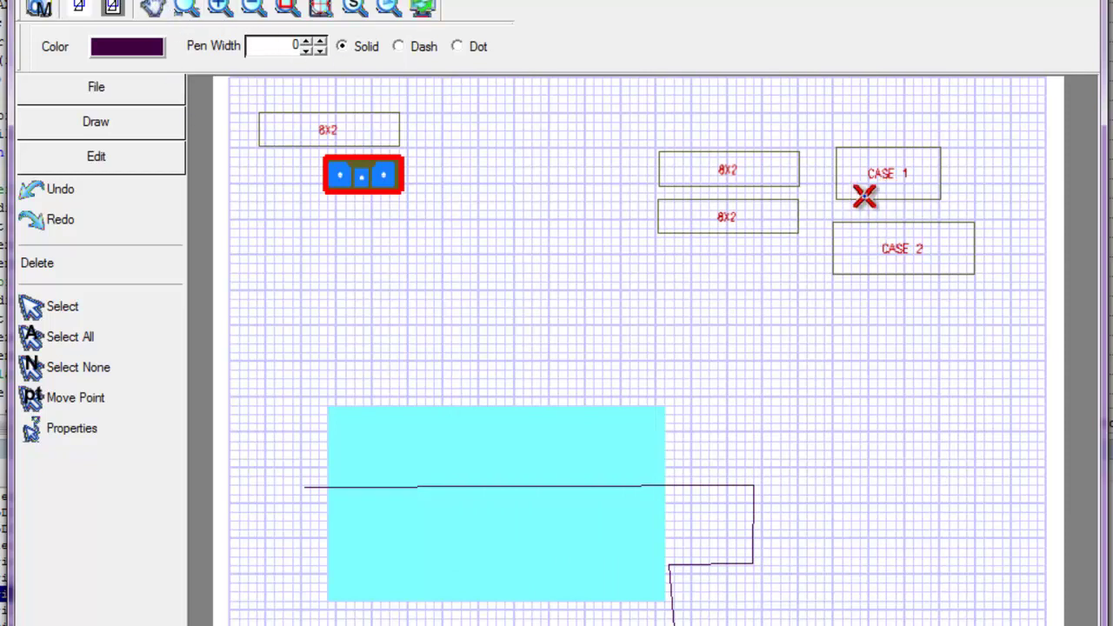
Pan and zoom in on the two right-hand 8X2 gondolas and the CASE 1 and CASE 2 boxes.
mouse_move(842, 195)
left_mouse_down()
mouse_move(764, 223)
mouse_move(666, 340)
left_mouse_up()
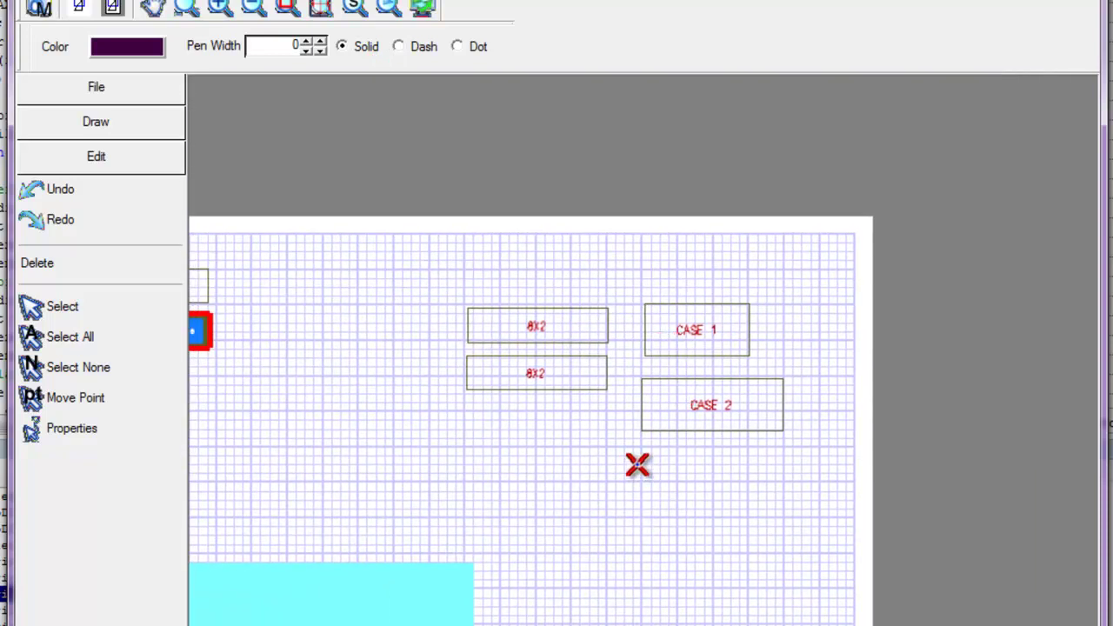
scroll(635, 461, "up", 5)
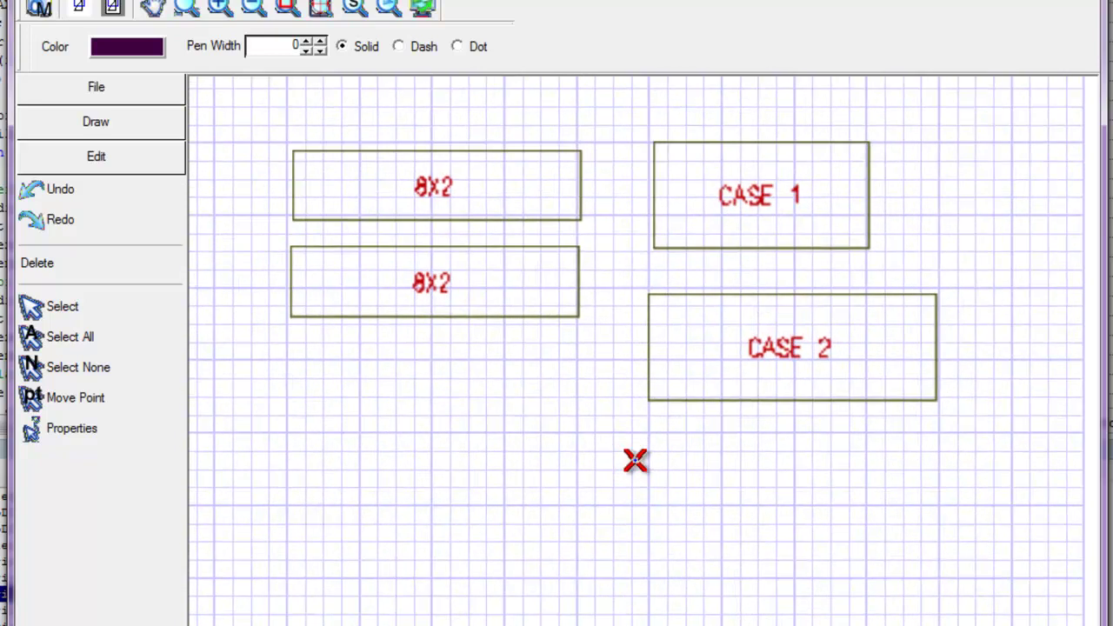